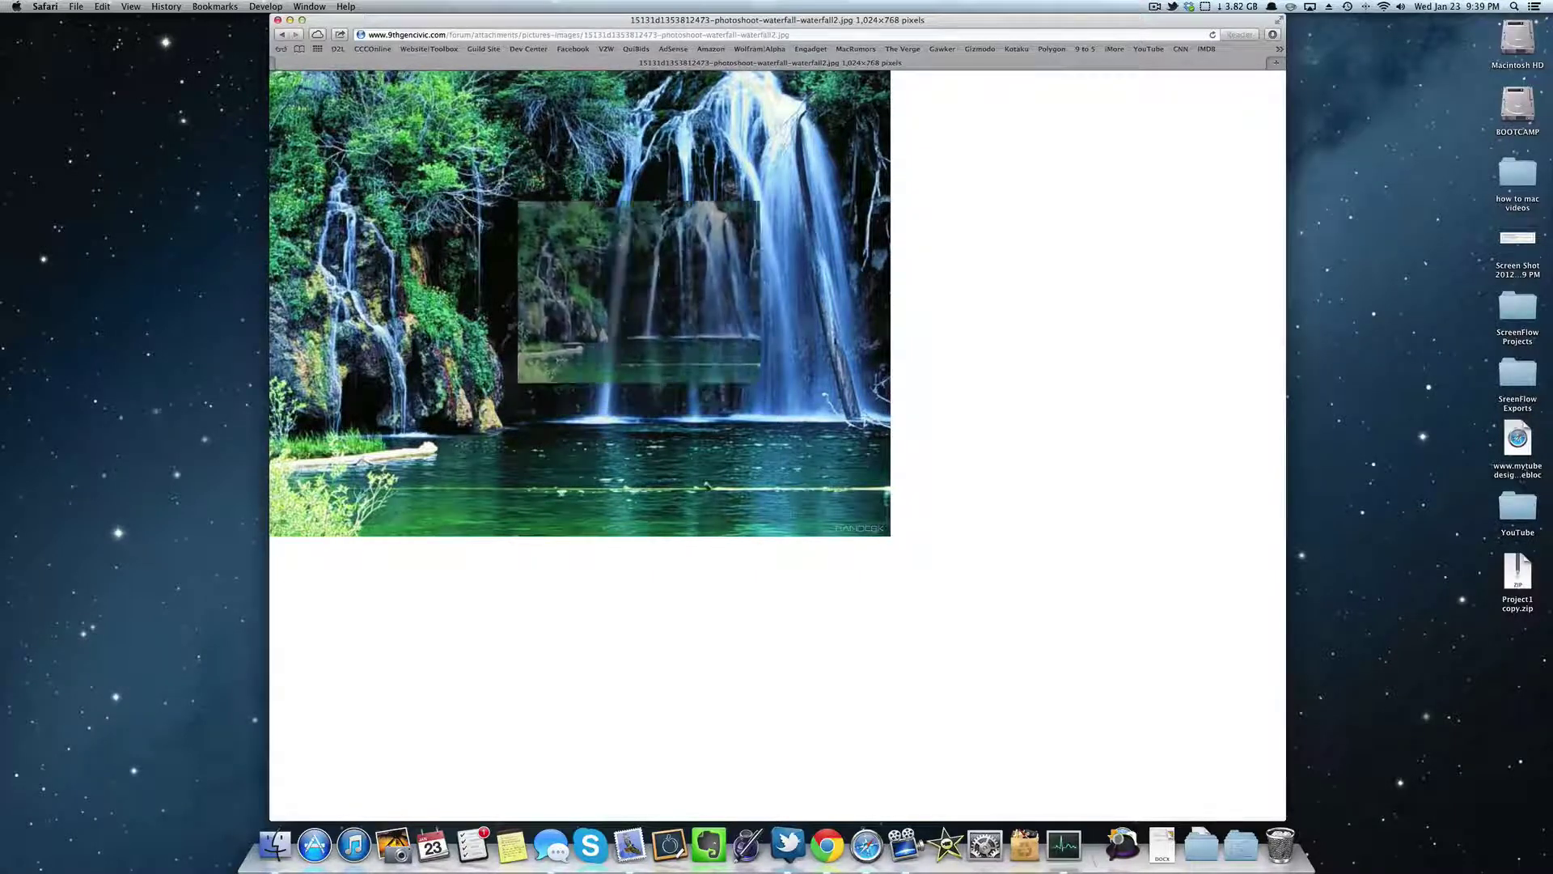
- Drag the waterfall photo from Safari onto the desktop as waterfall2.jpg, minimizing Safari
left_click_drag(568, 322, 194, 298)
key("super+m")
mouse_move(206, 304)
left_mouse_down()
mouse_move(732, 112)
mouse_move(469, 170)
left_mouse_up()
left_click(570, 180)
- Open waterfall2.jpg from the desktop in Preview
left_click(469, 174)
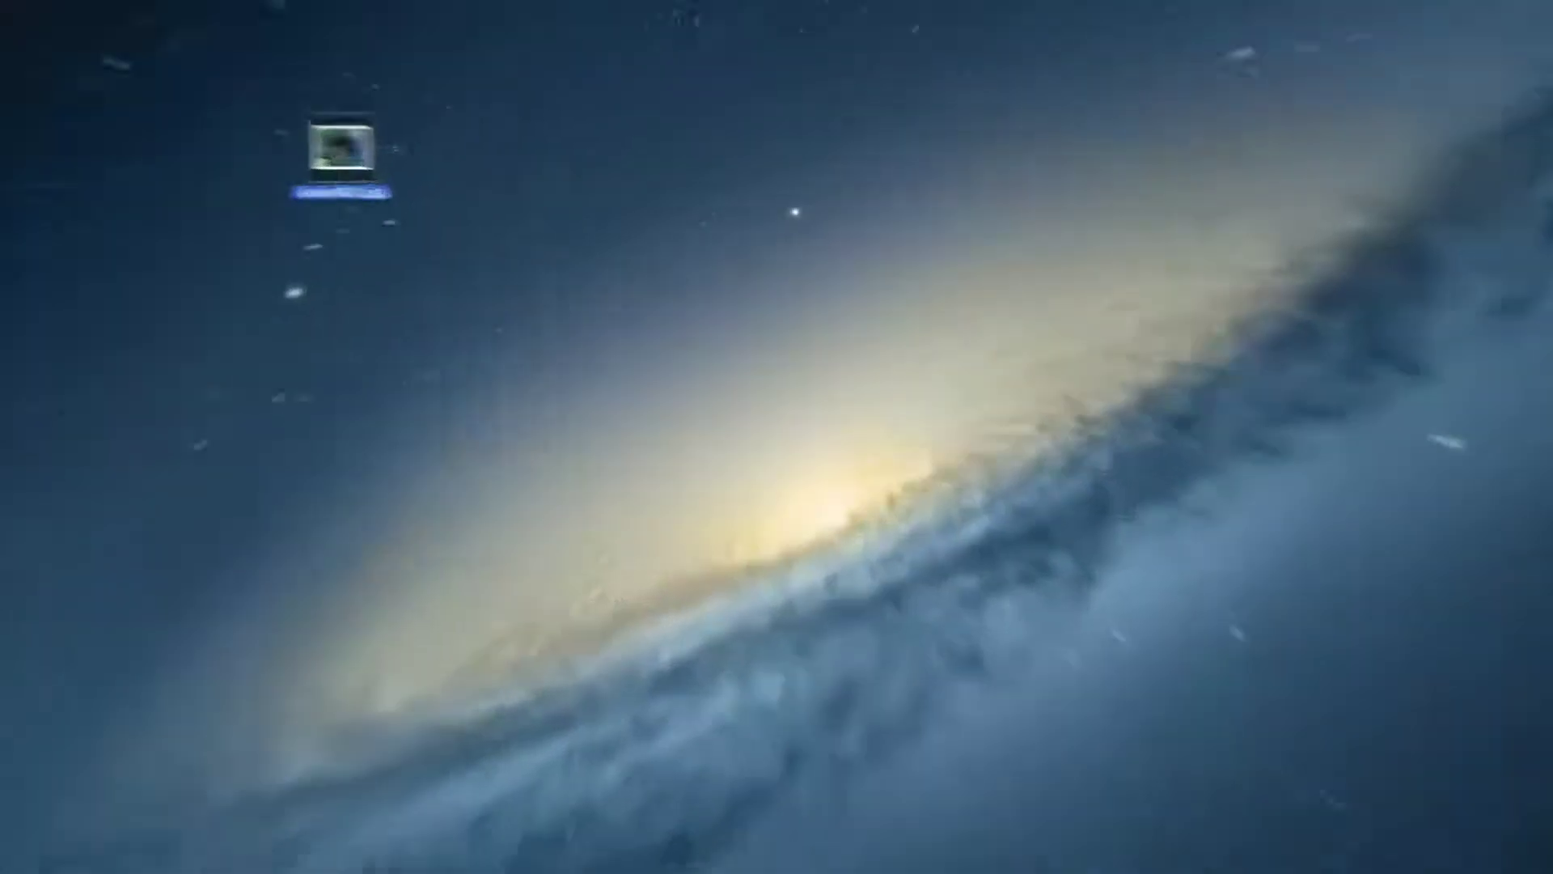
right_click(469, 170)
left_click(758, 156)
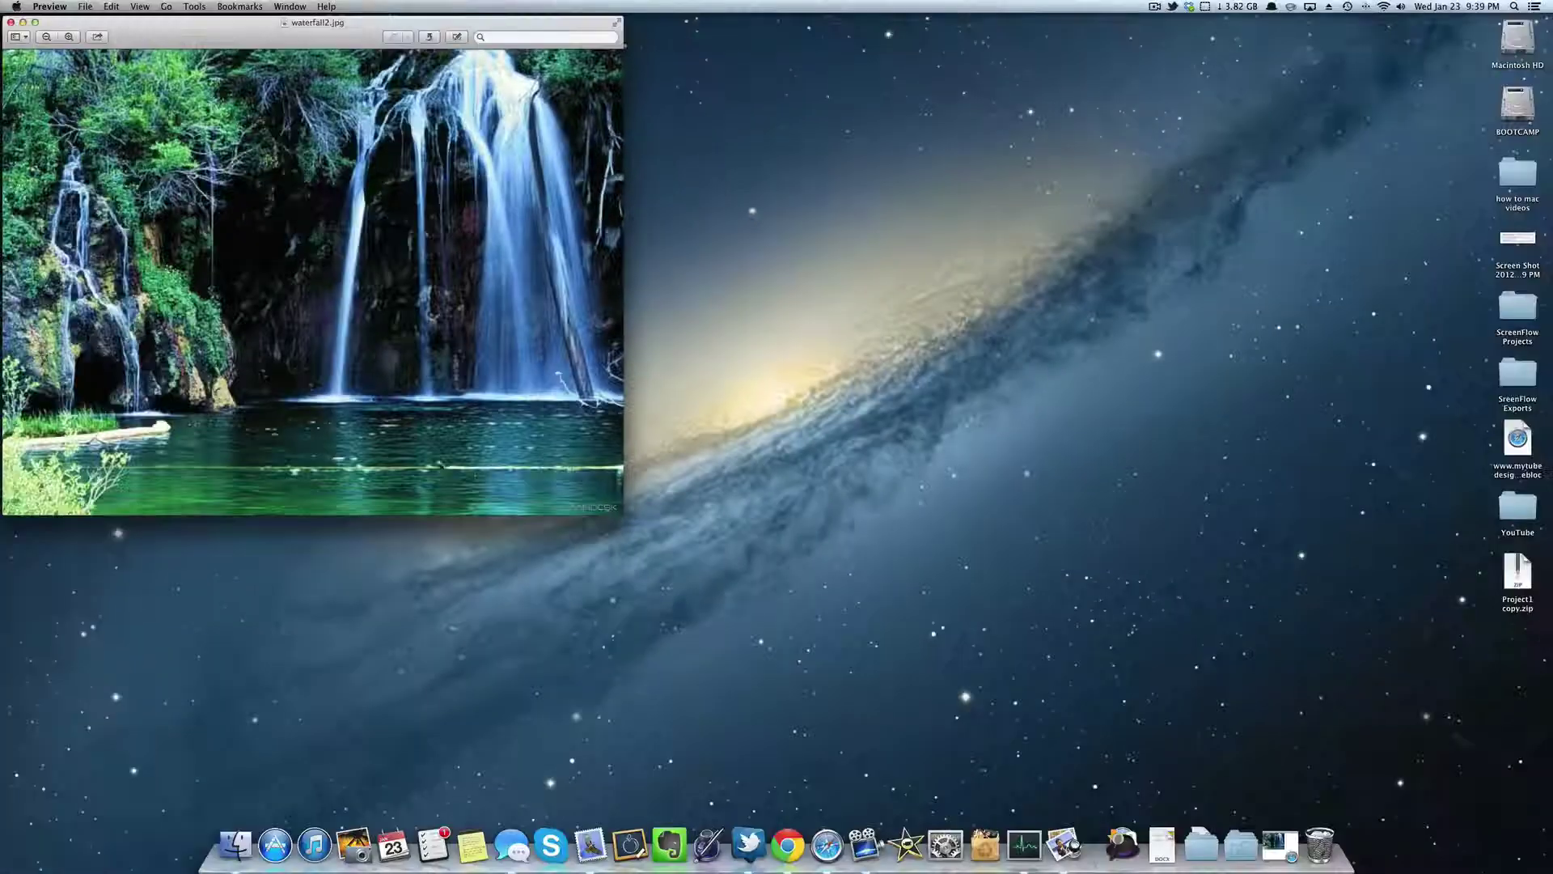
- Move the Preview window to the centre of the screen
left_click_drag(361, 36, 816, 170)
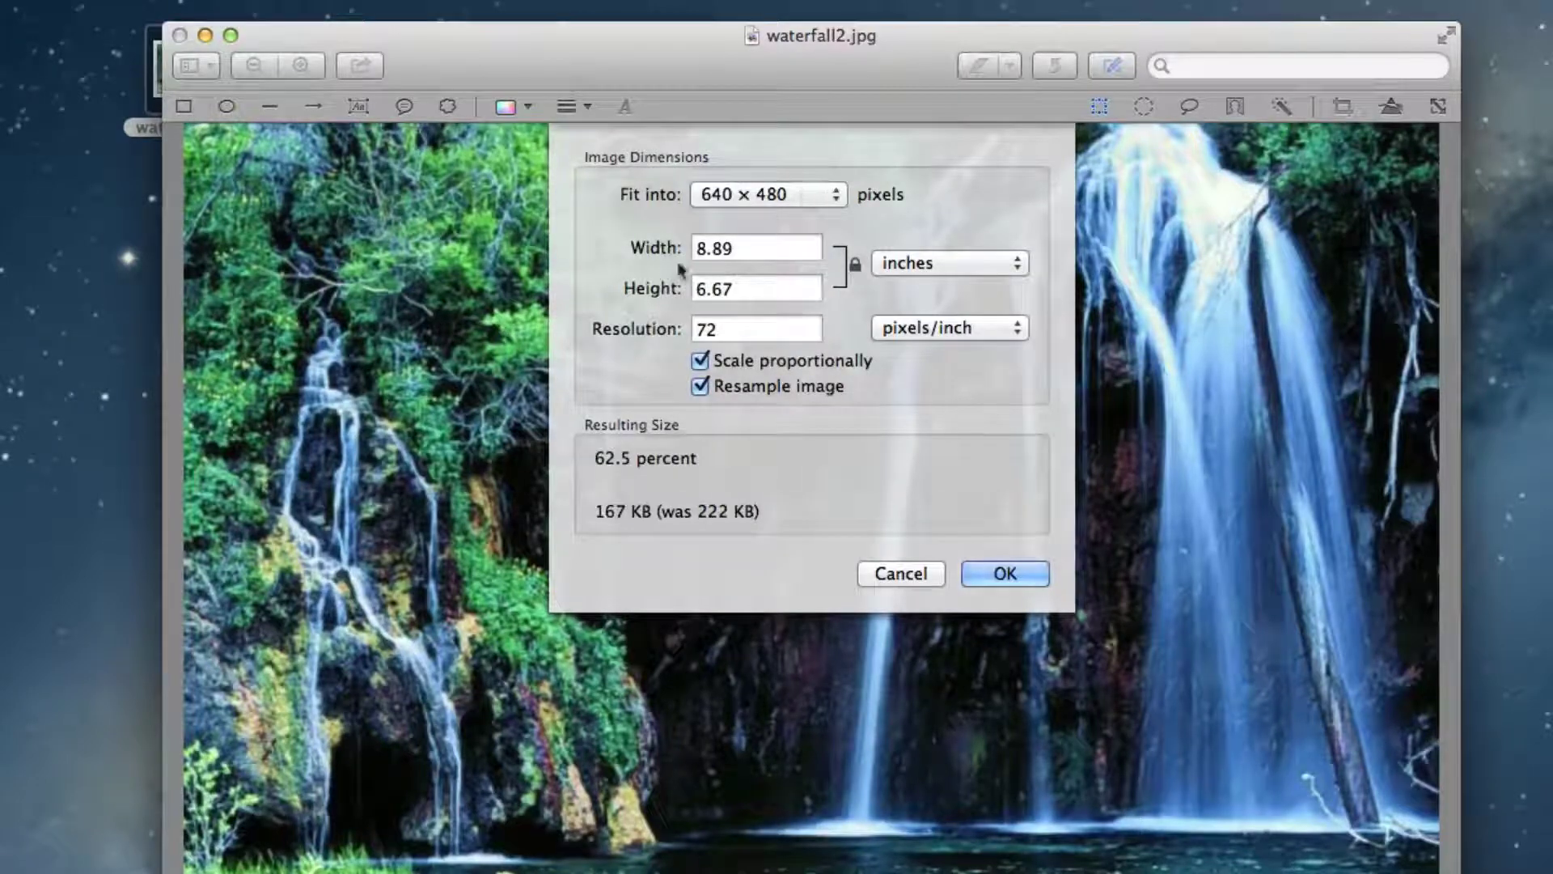
- Fit the image into 1280 × 1024 and delete the 72 resolution value
left_click(954, 270)
left_click(943, 398)
left_click(766, 196)
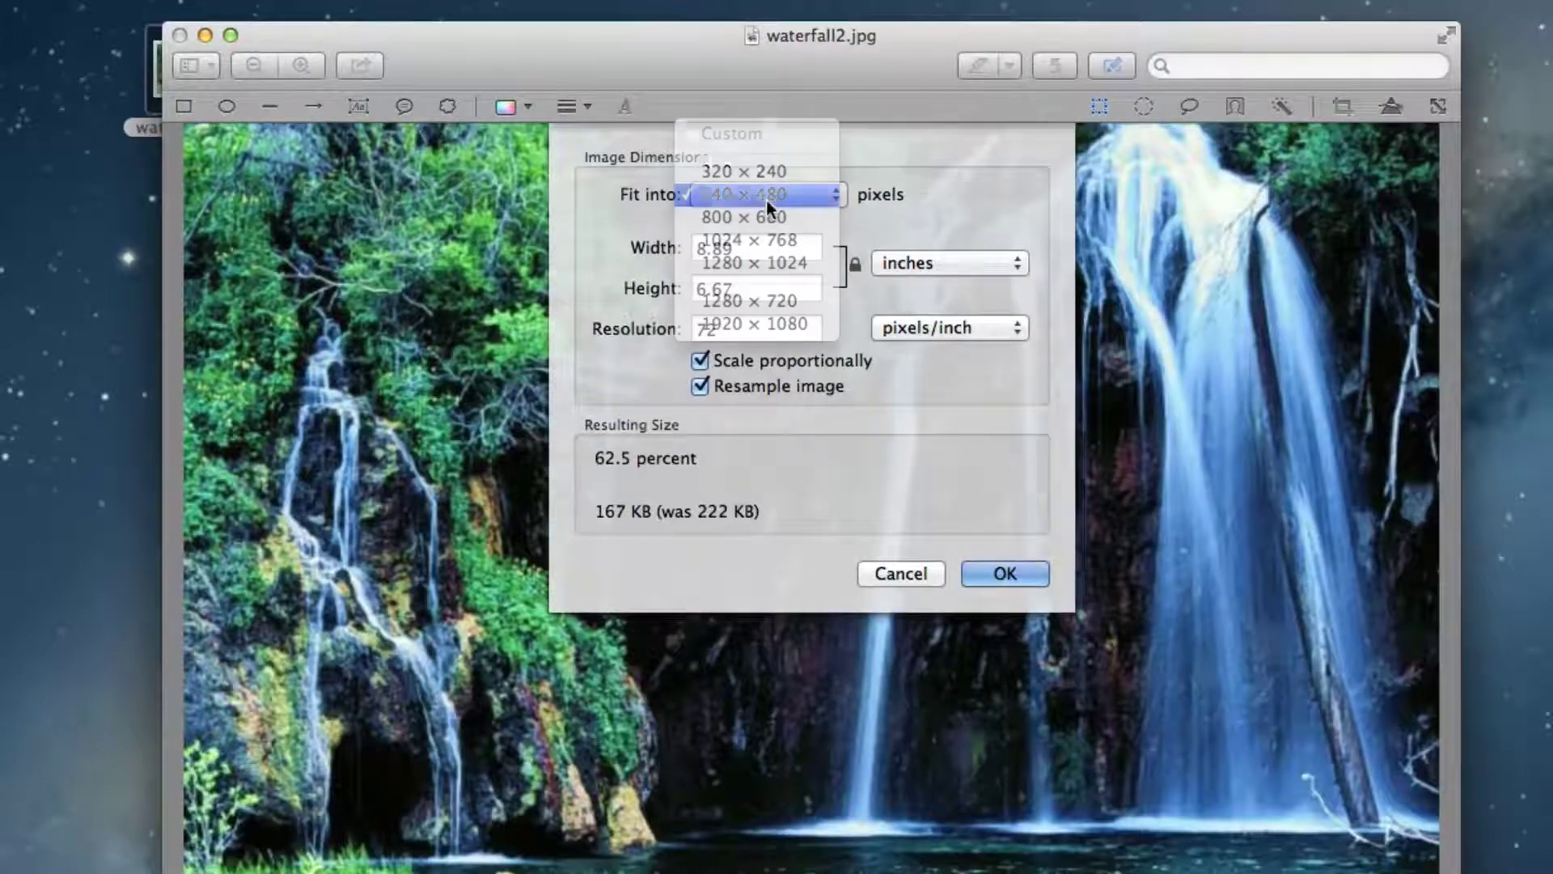
left_click(771, 265)
left_click_drag(752, 328, 687, 325)
key("BackSpace")
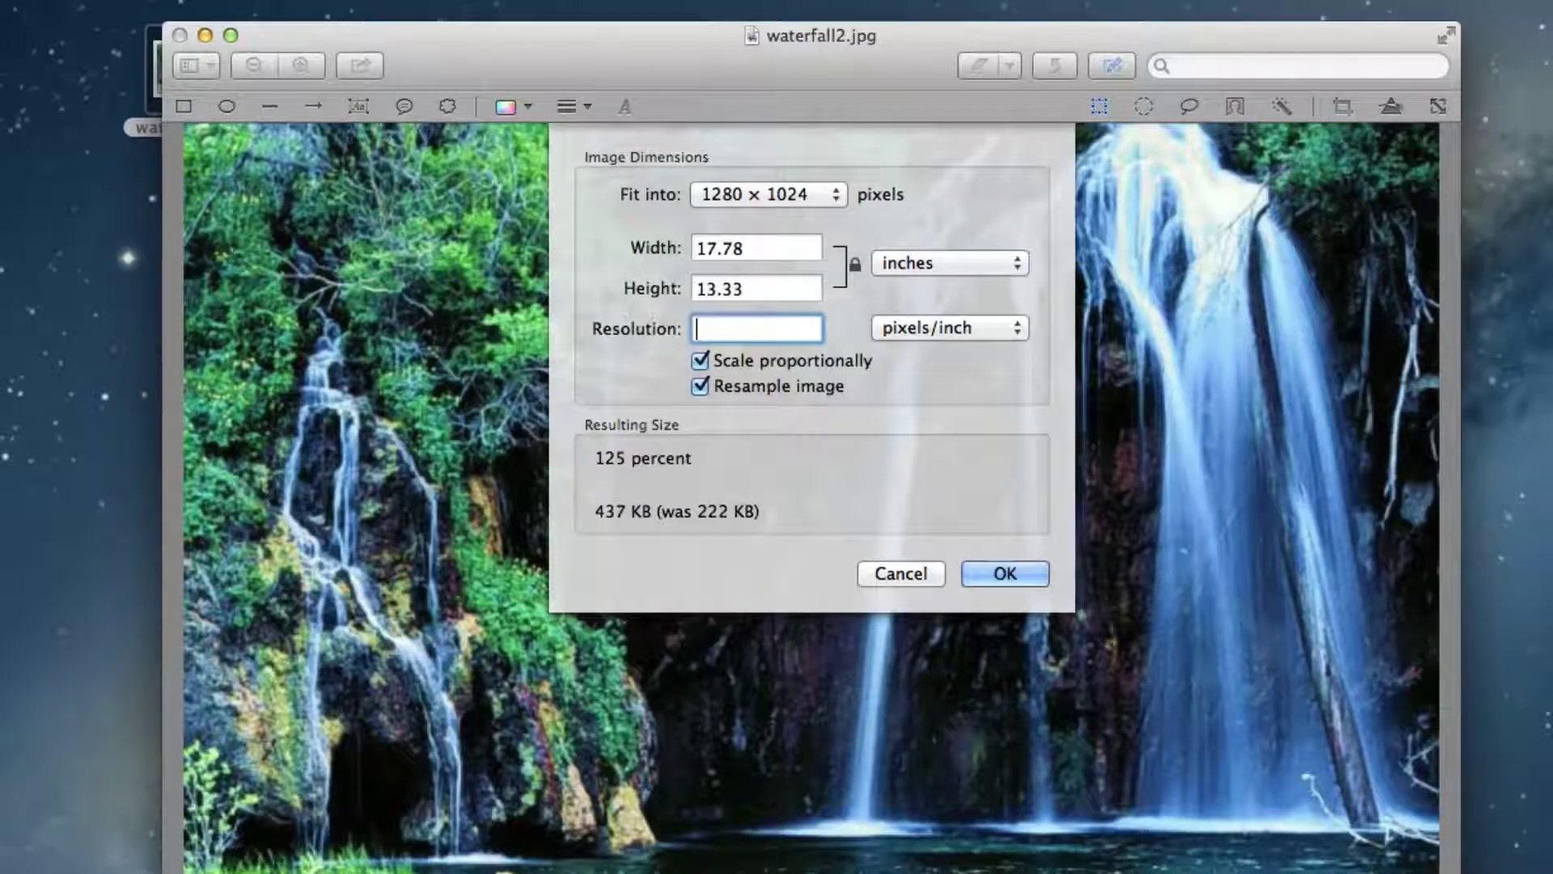
type("5")
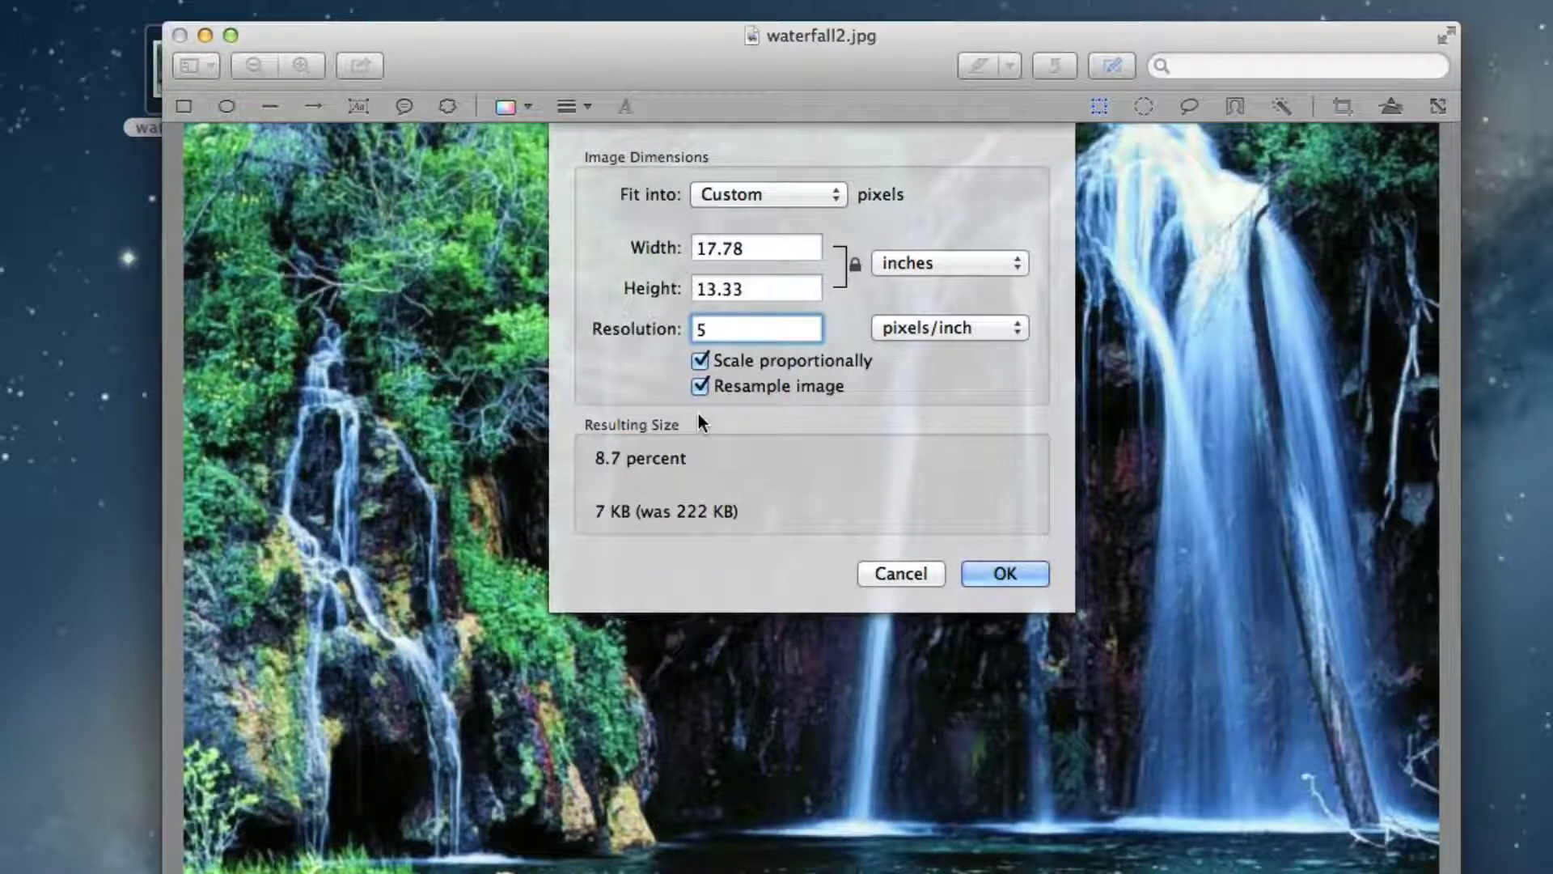
- Choose 640 × 480 as the Fit into size and confirm with OK
left_click(771, 199)
left_click(773, 258)
left_click(860, 412)
- Save the resized waterfall2.jpg and move Preview aside
left_click_drag(753, 179, 760, 175)
key("super+s")
left_click_drag(742, 170, 842, 185)
- Show waterfall2.jpg's Get Info window and highlight its 640 × 480 dimensions
right_click(452, 160)
key("Escape")
left_click_drag(107, 36, 394, 161)
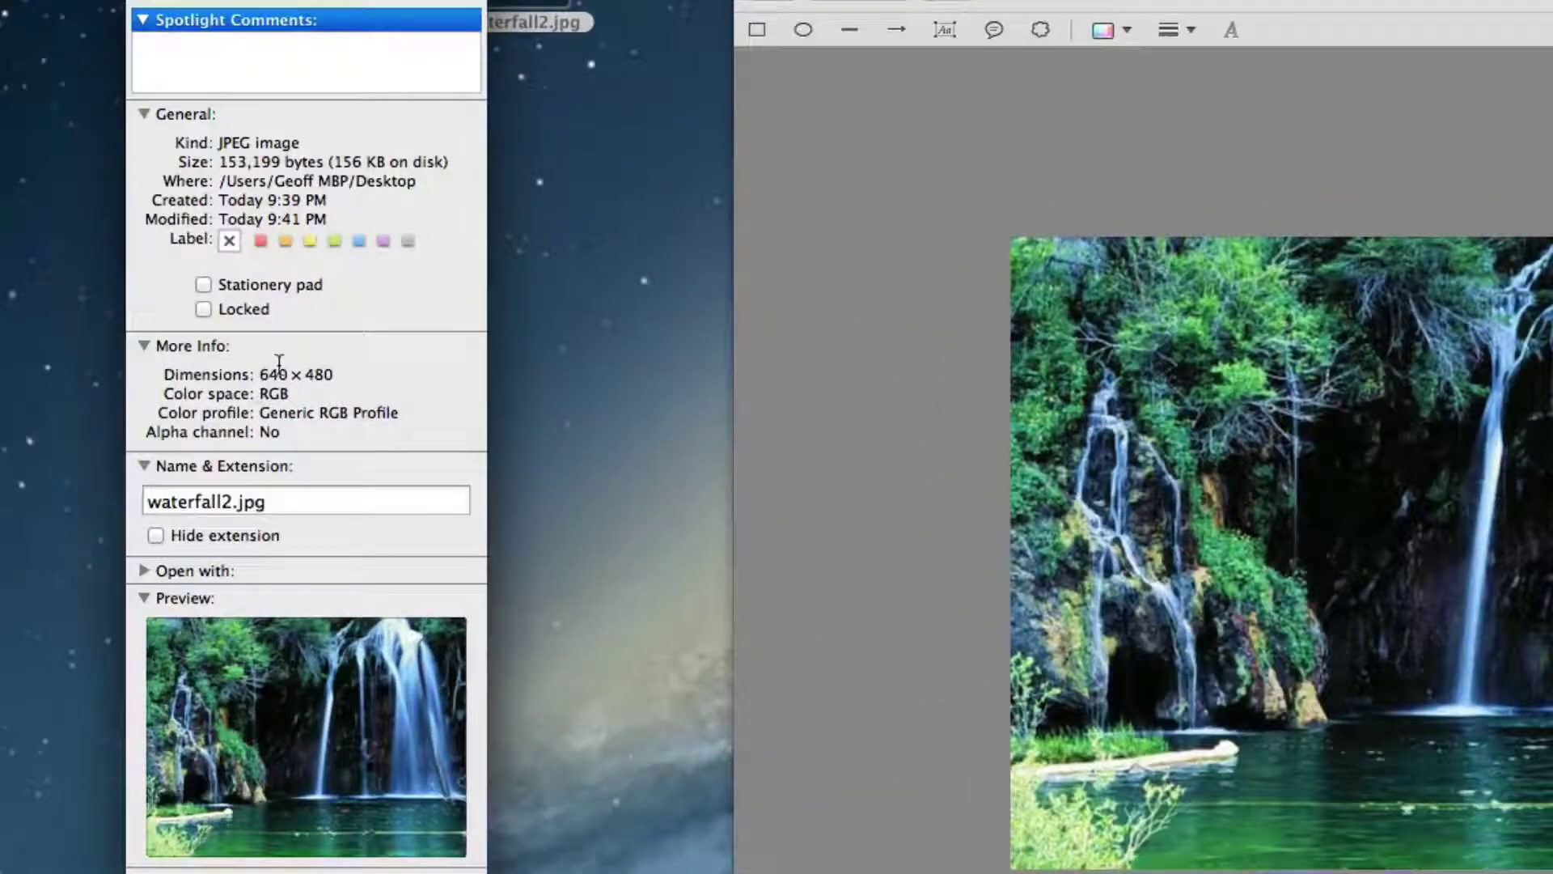
left_click_drag(278, 363, 338, 370)
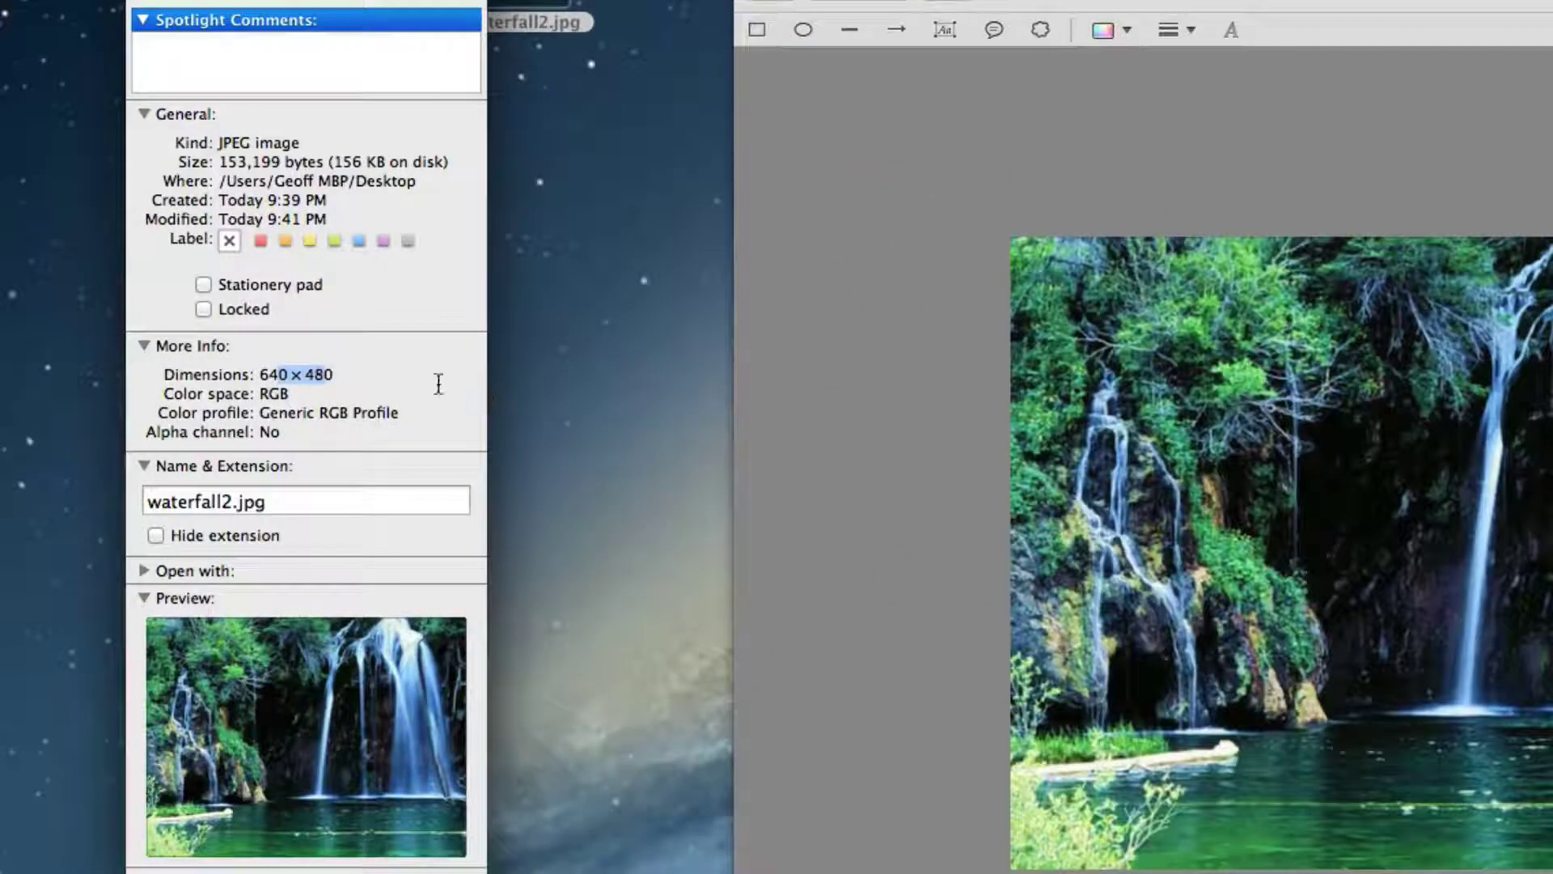